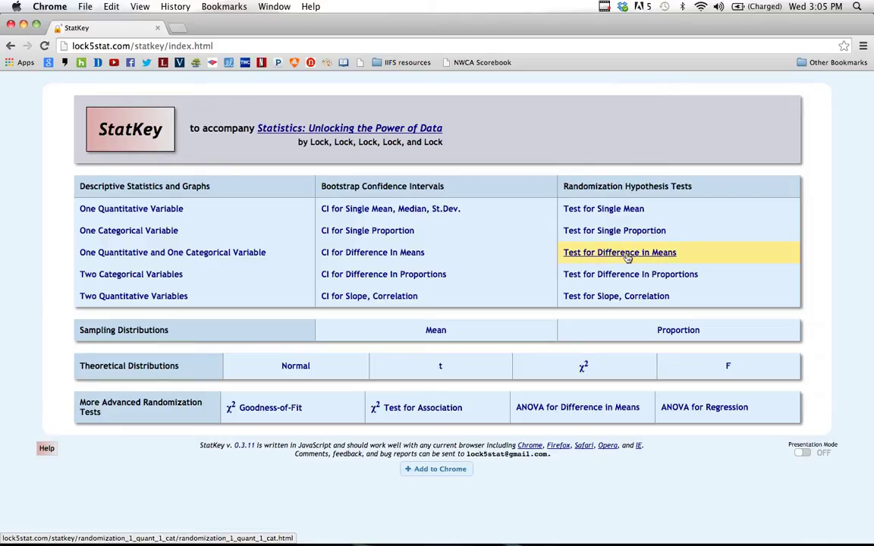
Step: Open the randomization test for a difference in means and clear all sample data in its data editor
{"action": "left_click", "coordinate": [627, 258]}
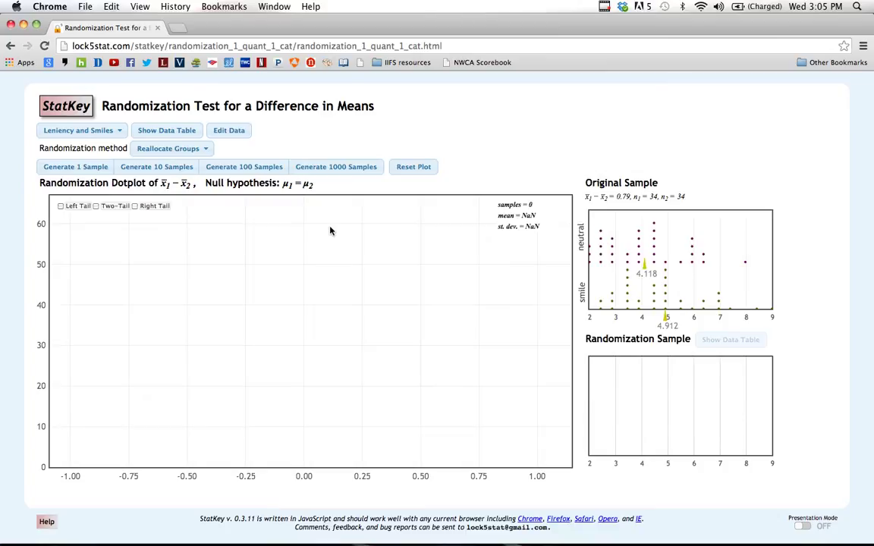
{"action": "left_click", "coordinate": [234, 132]}
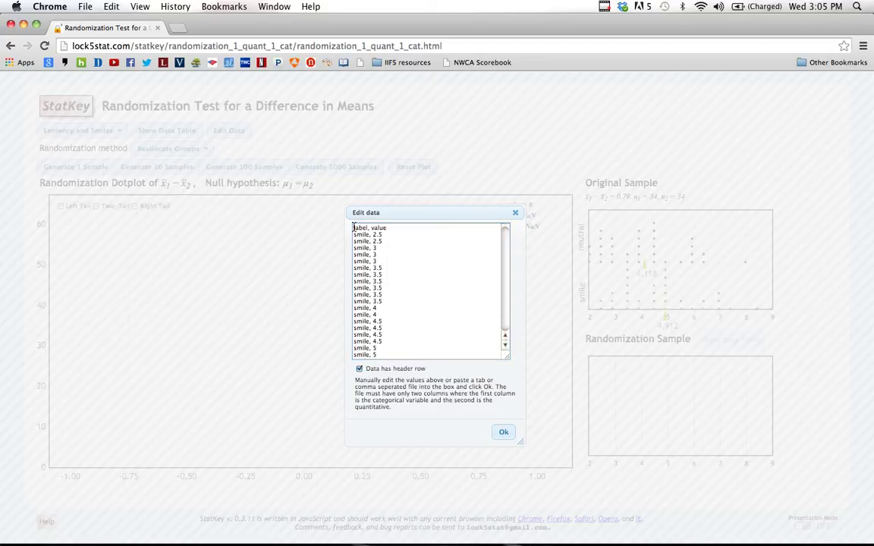
{"action": "left_click_drag", "start_coordinate": [353, 226], "coordinate": [417, 427]}
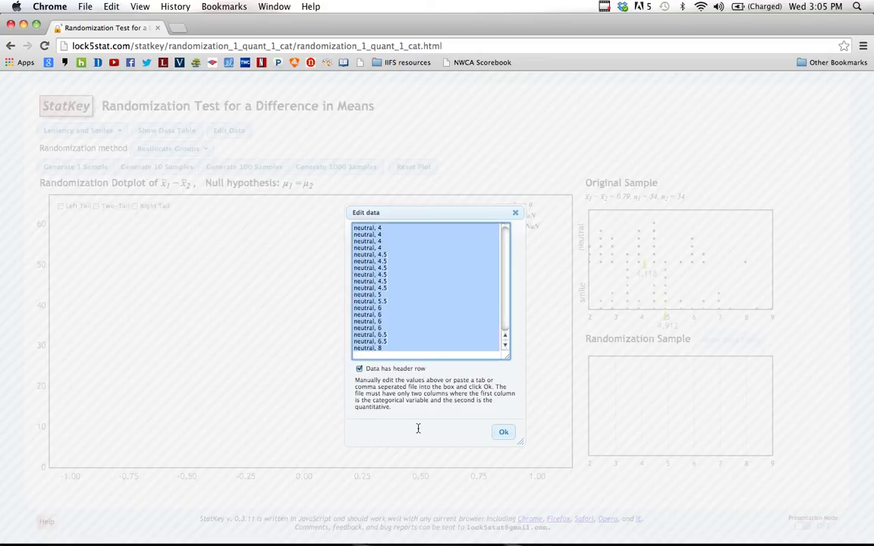
{"action": "key", "text": "BackSpace"}
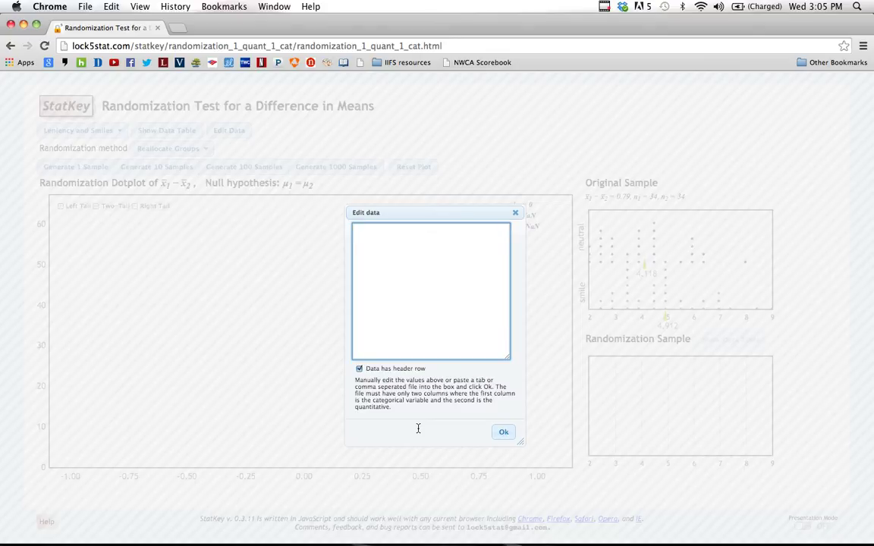
Step: Switch to the Acorn Data Set spreadsheet and review the species and acorn mass rows for red and bur
{"action": "key", "text": "super+grave"}
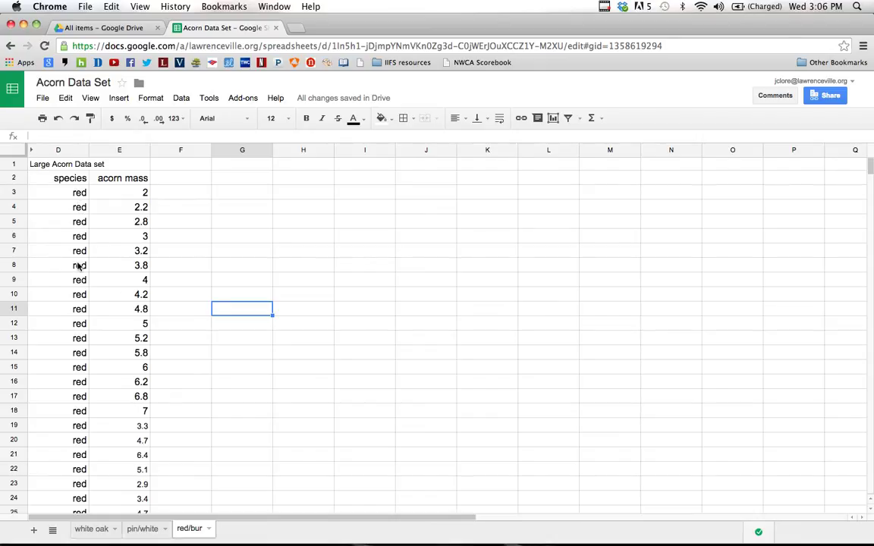
{"action": "key", "text": "Down"}
{"action": "key", "text": "Down"}
{"action": "key", "text": "Down"}
{"action": "key", "text": "Down"}
{"action": "key", "text": "Down"}
{"action": "key", "text": "Down"}
{"action": "key", "text": "Down"}
{"action": "key", "text": "Down"}
{"action": "key", "text": "Down"}
{"action": "key", "text": "Down"}
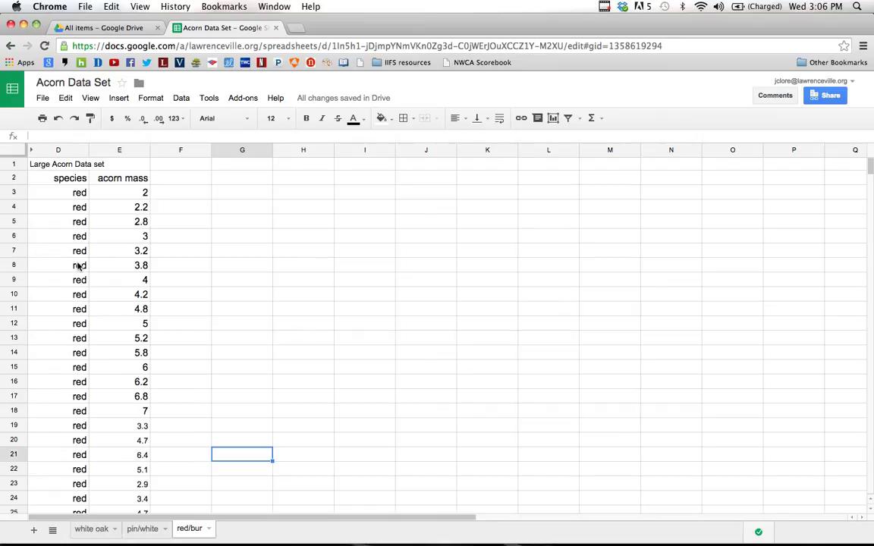
{"action": "key", "text": "Left"}
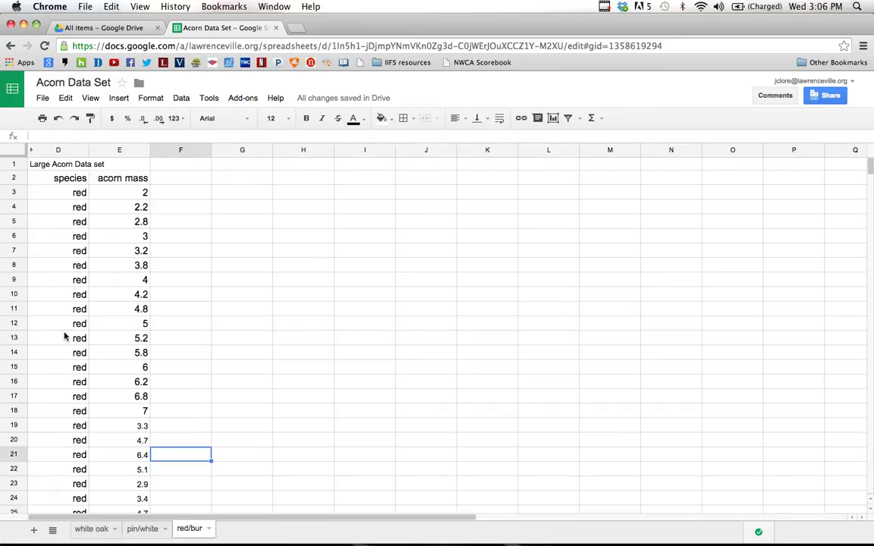
{"action": "left_click", "coordinate": [67, 354]}
{"action": "key", "text": "Down"}
{"action": "key", "text": "Down"}
{"action": "key", "text": "Down"}
{"action": "key", "text": "Down"}
{"action": "key", "text": "Down"}
{"action": "key", "text": "Down"}
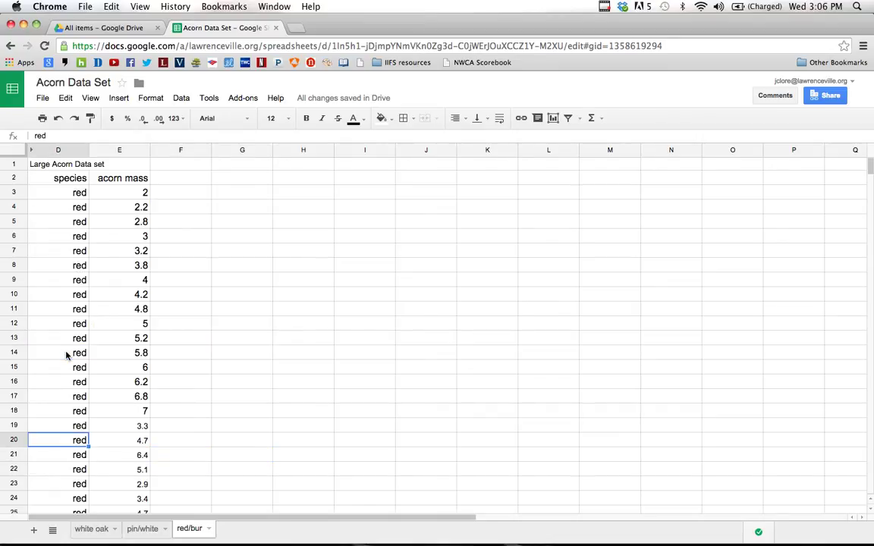
{"action": "key", "text": "Down"}
{"action": "key", "text": "Down"}
{"action": "key", "text": "Down"}
{"action": "key", "text": "Down"}
{"action": "key", "text": "Down"}
{"action": "key", "text": "Down"}
{"action": "key", "text": "Down"}
{"action": "key", "text": "Down"}
{"action": "key", "text": "Down"}
{"action": "key", "text": "Down"}
{"action": "key", "text": "Down"}
{"action": "key", "text": "Down"}
{"action": "key", "text": "Down"}
{"action": "key", "text": "Down"}
{"action": "key", "text": "Down"}
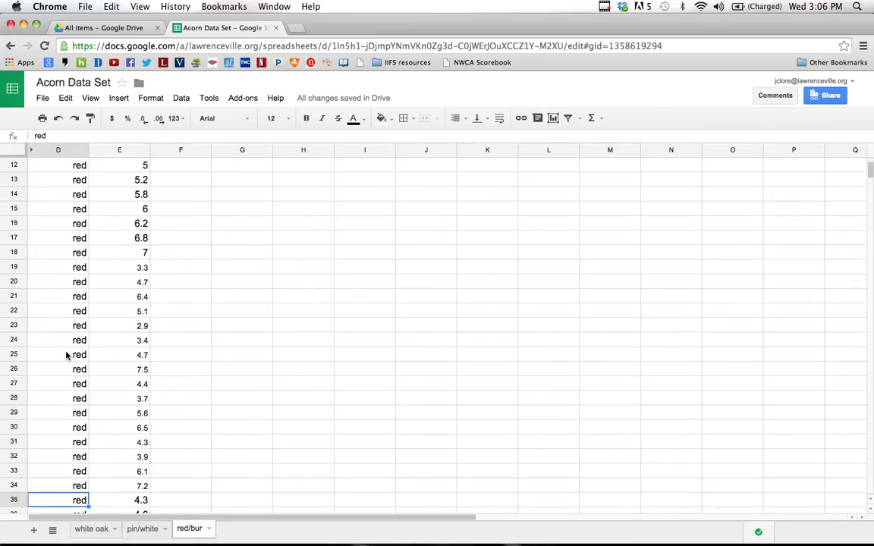
{"action": "key", "text": "Down"}
{"action": "key", "text": "Down"}
{"action": "key", "text": "Down"}
{"action": "key", "text": "Down"}
{"action": "key", "text": "Down"}
{"action": "key", "text": "Down"}
{"action": "key", "text": "Down"}
{"action": "key", "text": "Down"}
{"action": "key", "text": "Down"}
{"action": "key", "text": "Down"}
{"action": "key", "text": "Down"}
{"action": "key", "text": "Down"}
{"action": "key", "text": "Down"}
{"action": "key", "text": "Down"}
{"action": "key", "text": "Down"}
{"action": "key", "text": "Down"}
{"action": "key", "text": "Down"}
{"action": "key", "text": "Down"}
{"action": "key", "text": "Down"}
{"action": "key", "text": "Down"}
{"action": "key", "text": "Down"}
{"action": "key", "text": "Down"}
{"action": "key", "text": "Down"}
{"action": "key", "text": "Down"}
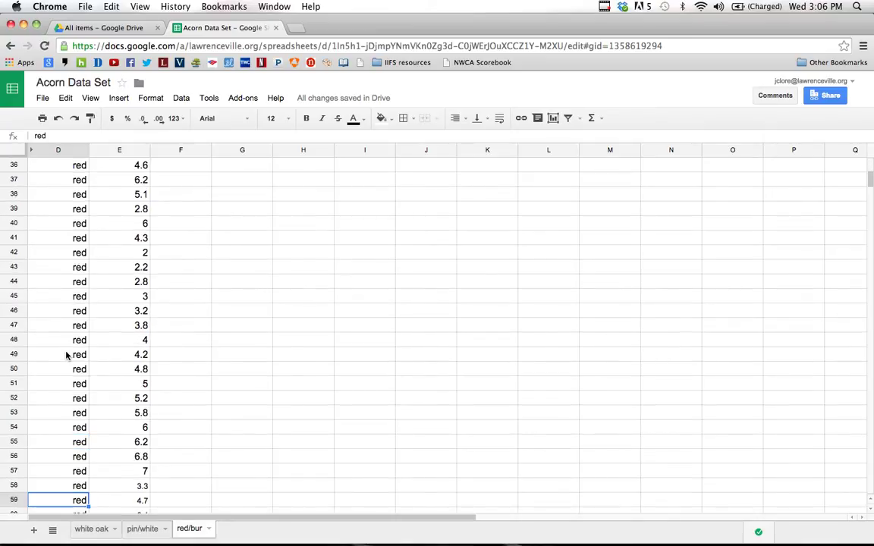
{"action": "key", "text": "Down"}
{"action": "key", "text": "Down"}
{"action": "key", "text": "Down"}
{"action": "key", "text": "Down"}
{"action": "key", "text": "Down"}
{"action": "key", "text": "Down"}
{"action": "key", "text": "Down"}
{"action": "key", "text": "Down"}
{"action": "key", "text": "Down"}
{"action": "key", "text": "Down"}
{"action": "key", "text": "Down"}
{"action": "key", "text": "Down"}
{"action": "key", "text": "Down"}
{"action": "key", "text": "Down"}
{"action": "key", "text": "Down"}
{"action": "key", "text": "Down"}
{"action": "key", "text": "Down"}
{"action": "key", "text": "Down"}
{"action": "key", "text": "Down"}
{"action": "key", "text": "Down"}
{"action": "key", "text": "Down"}
{"action": "key", "text": "Down"}
{"action": "key", "text": "Down"}
{"action": "key", "text": "Down"}
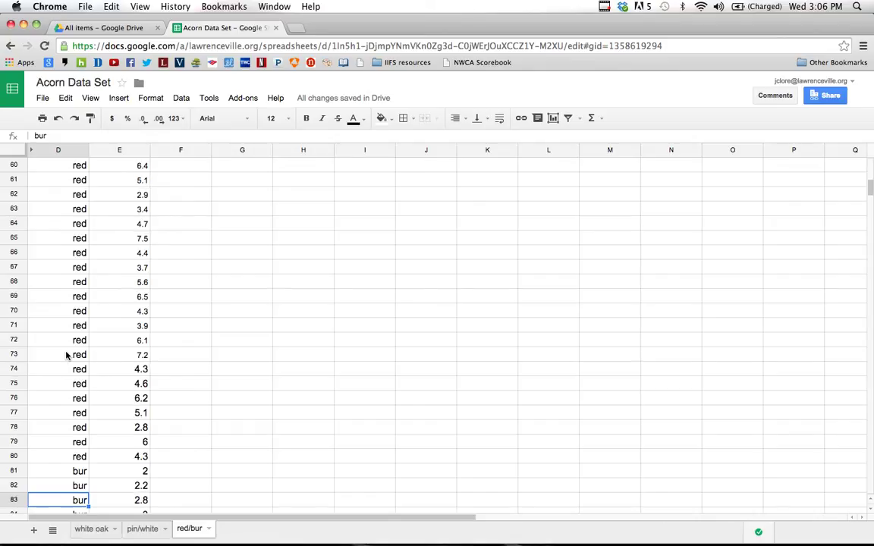
{"action": "key", "text": "Down"}
{"action": "key", "text": "Up"}
{"action": "key", "text": "Right"}
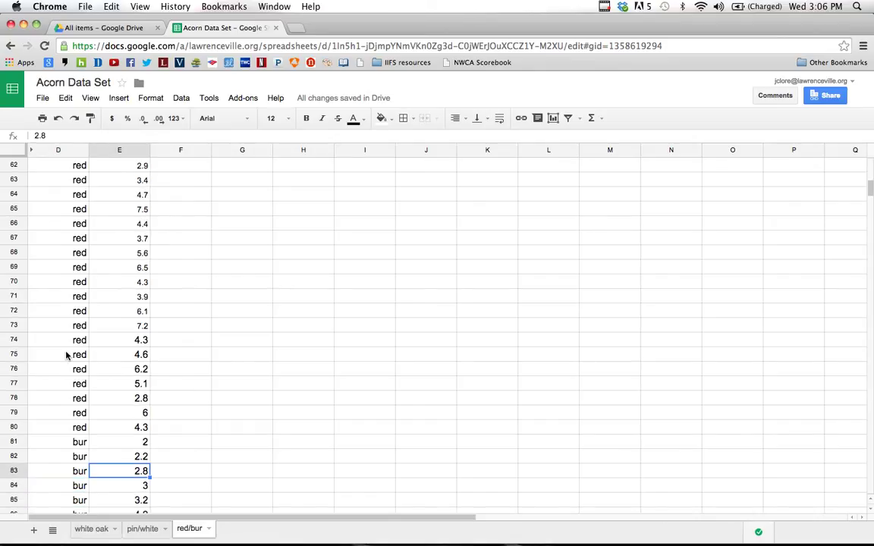
{"action": "key", "text": "Left"}
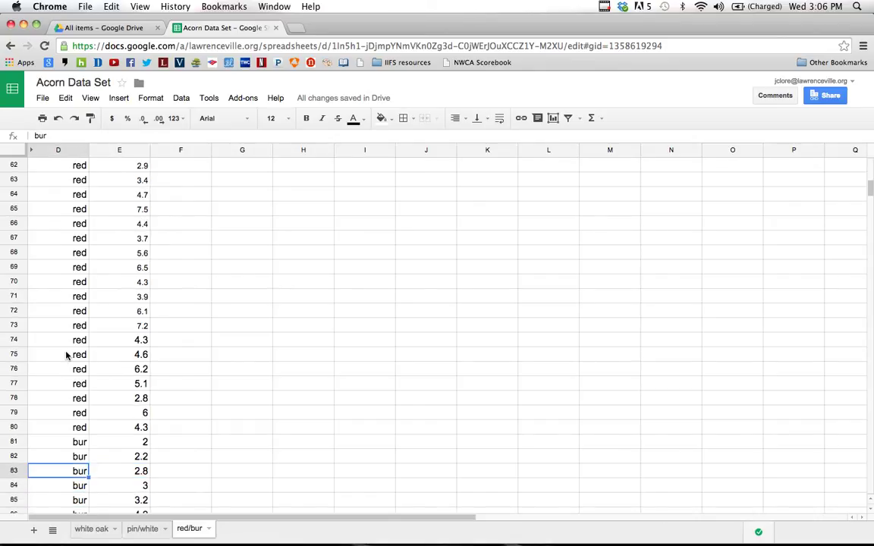
{"action": "key", "text": "Right"}
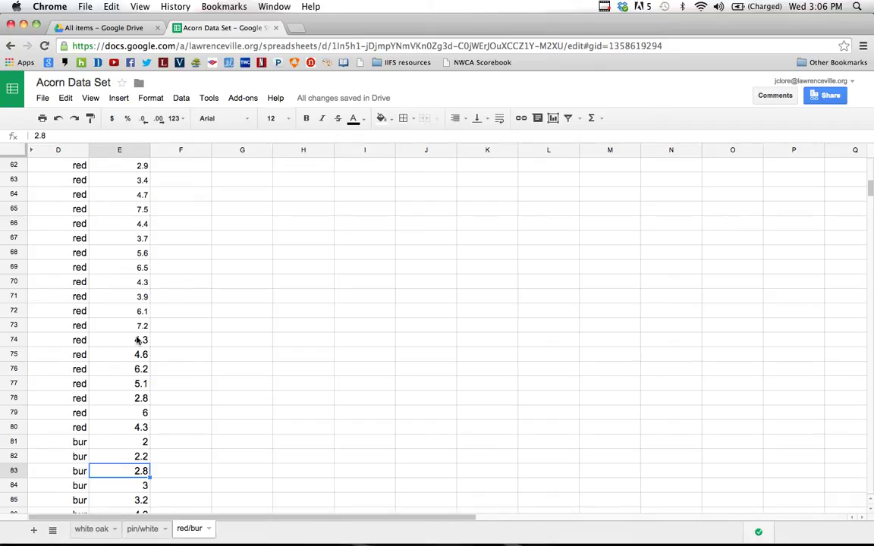
{"action": "scroll", "coordinate": [138, 340], "scroll_direction": "up", "scroll_amount": 10}
{"action": "scroll", "coordinate": [138, 340], "scroll_direction": "up", "scroll_amount": 6}
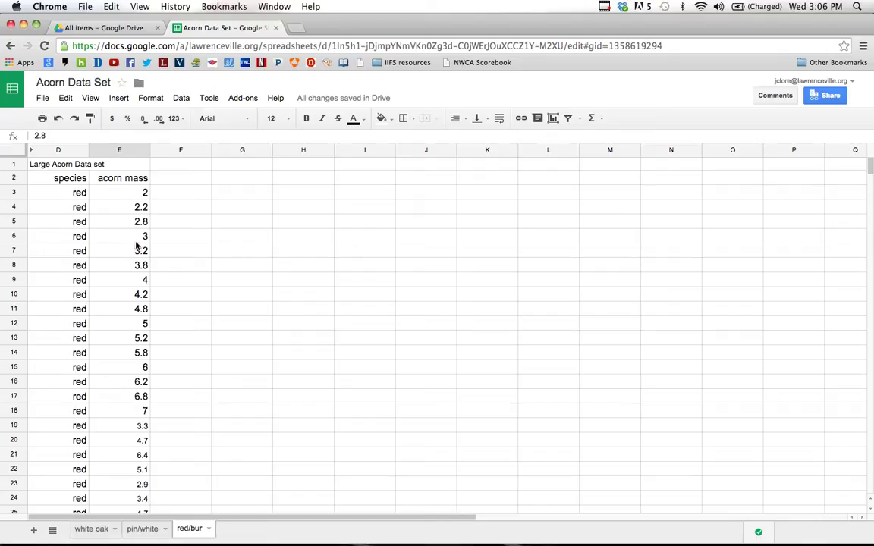
Step: Copy the red and bur acorn data in D3:E158 into StatKey's data editor and load it without a header row
{"action": "left_click", "coordinate": [76, 196]}
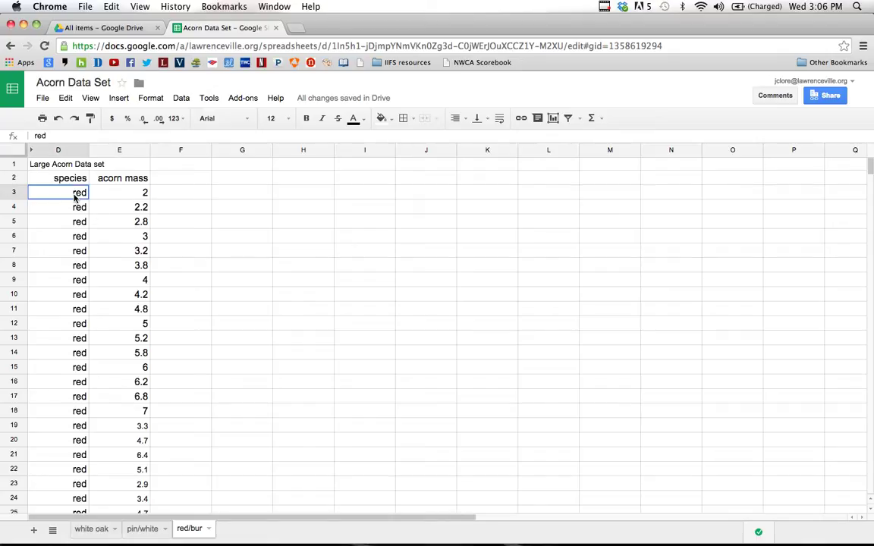
{"action": "left_click_drag", "start_coordinate": [76, 196], "coordinate": [130, 316]}
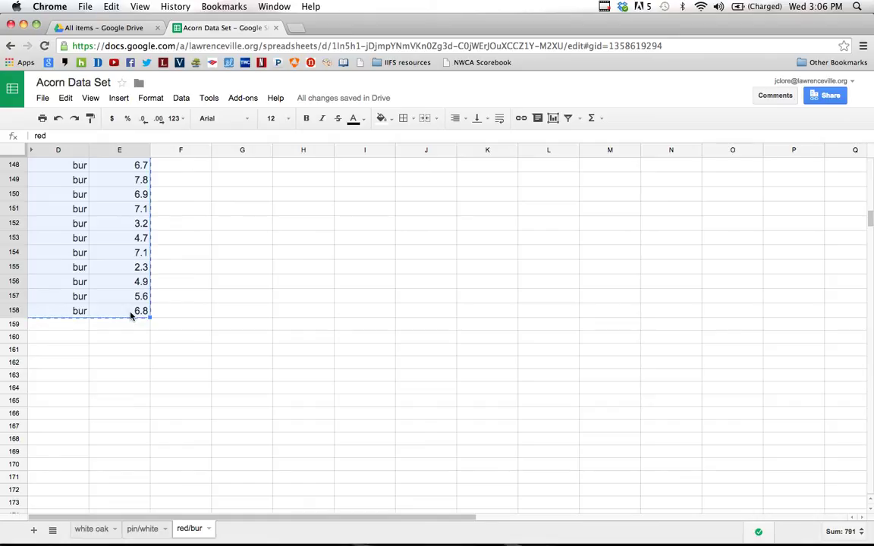
{"action": "key", "text": "super+grave"}
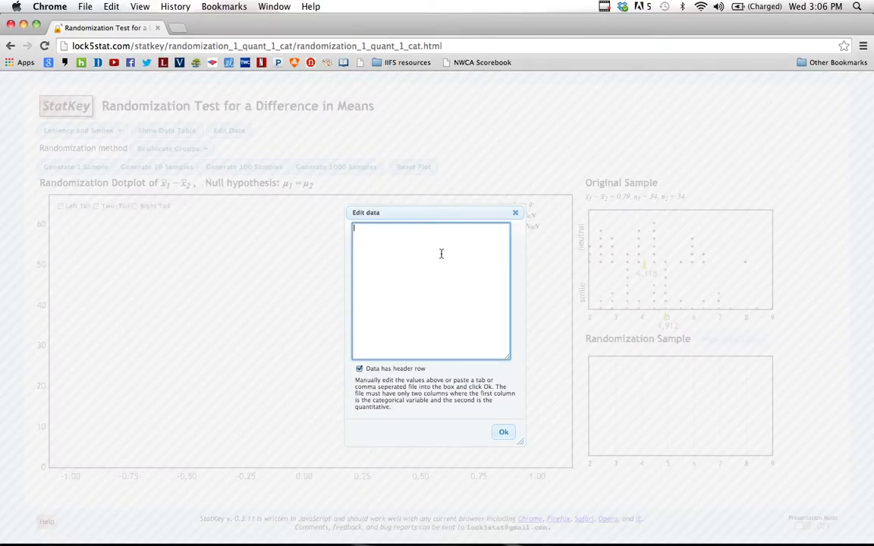
{"action": "key", "text": "super+v"}
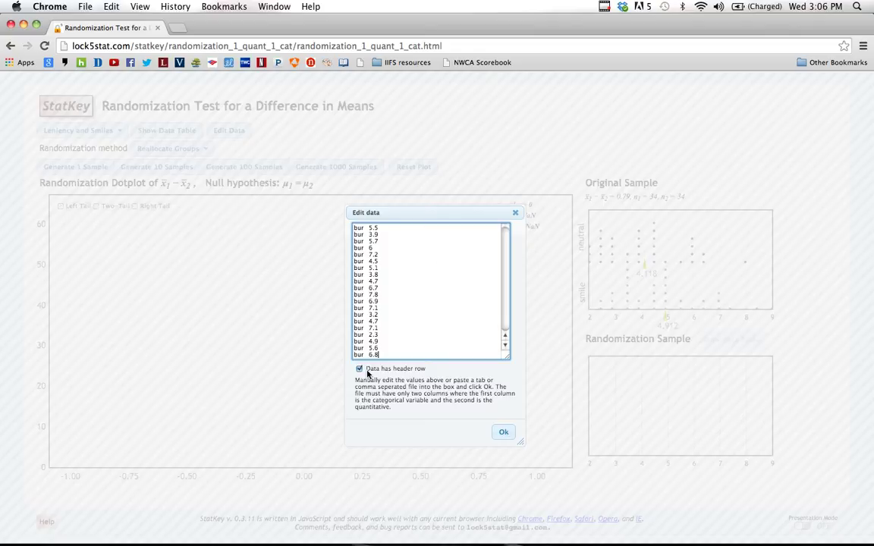
{"action": "left_click", "coordinate": [360, 369]}
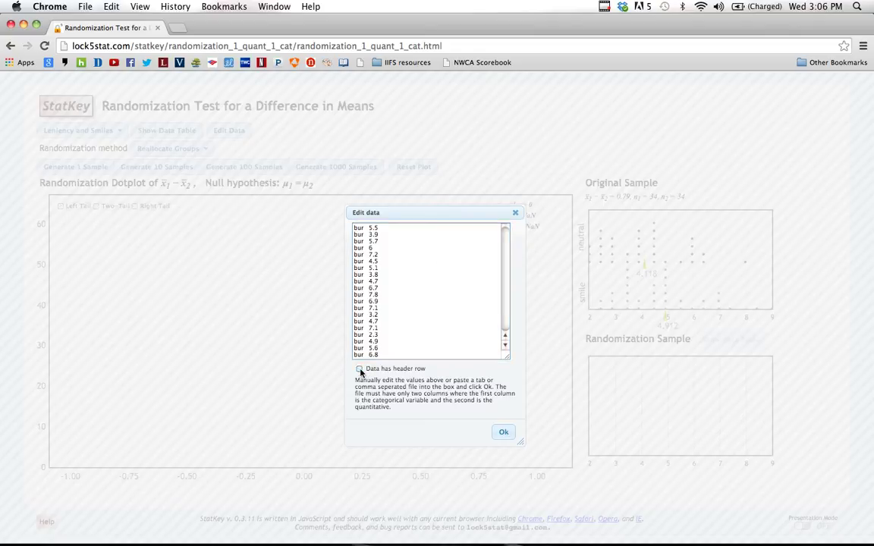
{"action": "left_click", "coordinate": [504, 434]}
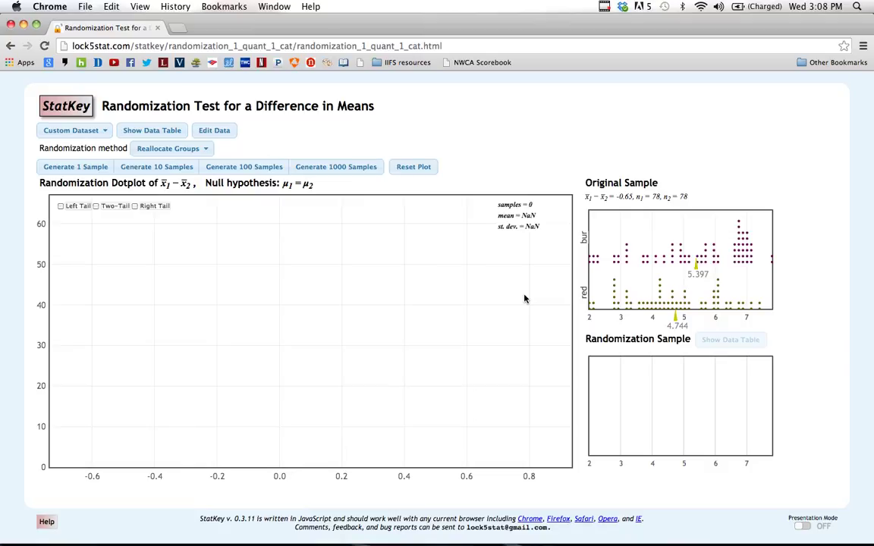
Step: Generate three randomization samples one at a time by reallocating groups
{"action": "left_click", "coordinate": [87, 168]}
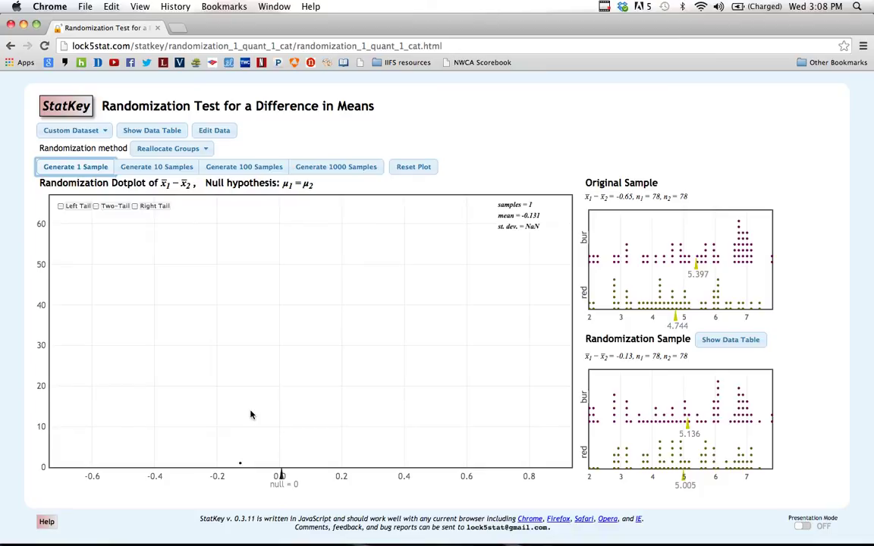
{"action": "left_click", "coordinate": [84, 168]}
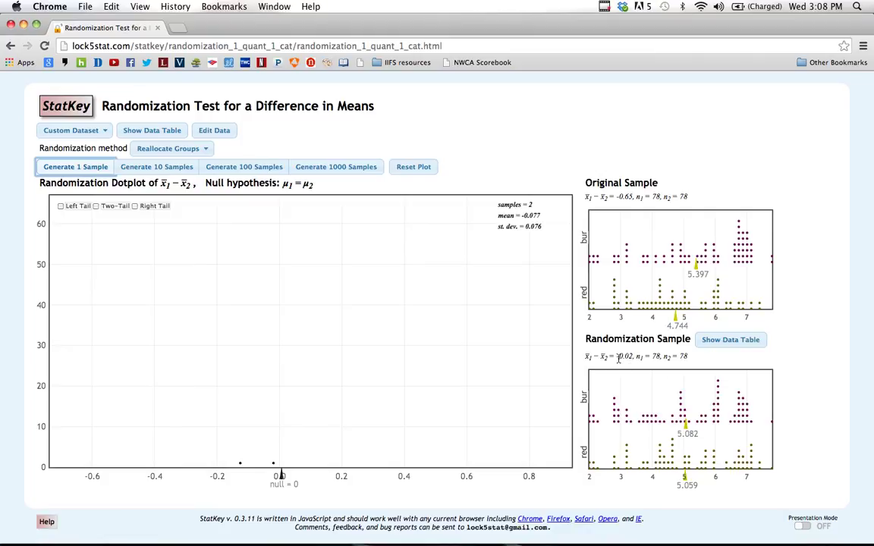
{"action": "left_click", "coordinate": [91, 169]}
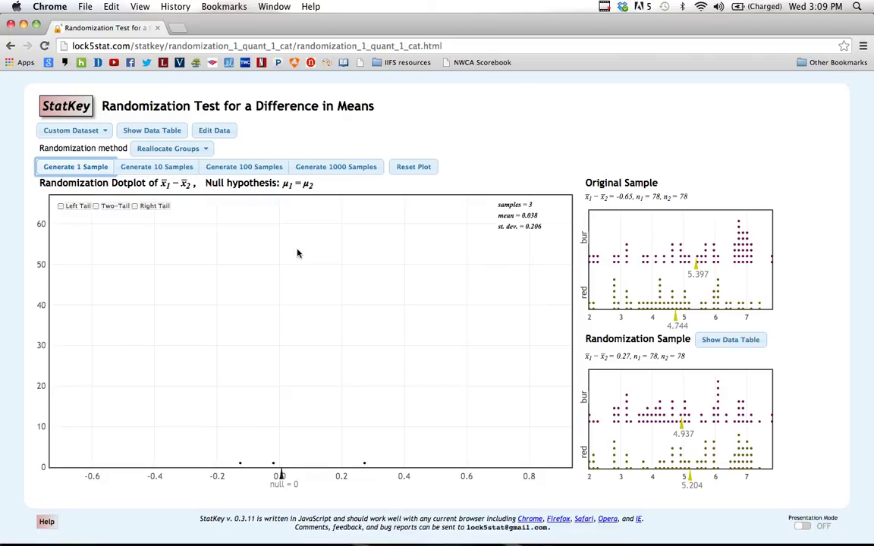
Step: Add four batches of 1000 randomization samples to the dotplot
{"action": "left_click", "coordinate": [328, 170]}
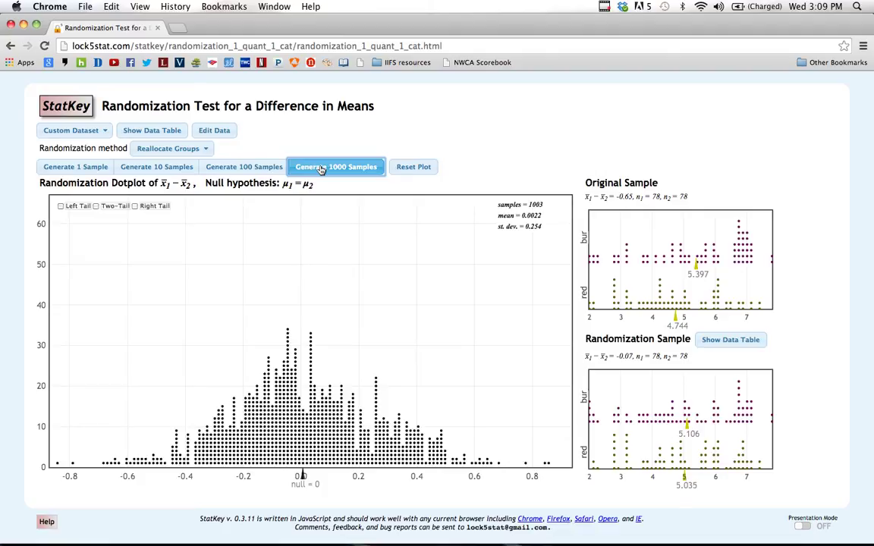
{"action": "left_click", "coordinate": [321, 170]}
{"action": "left_click", "coordinate": [321, 170]}
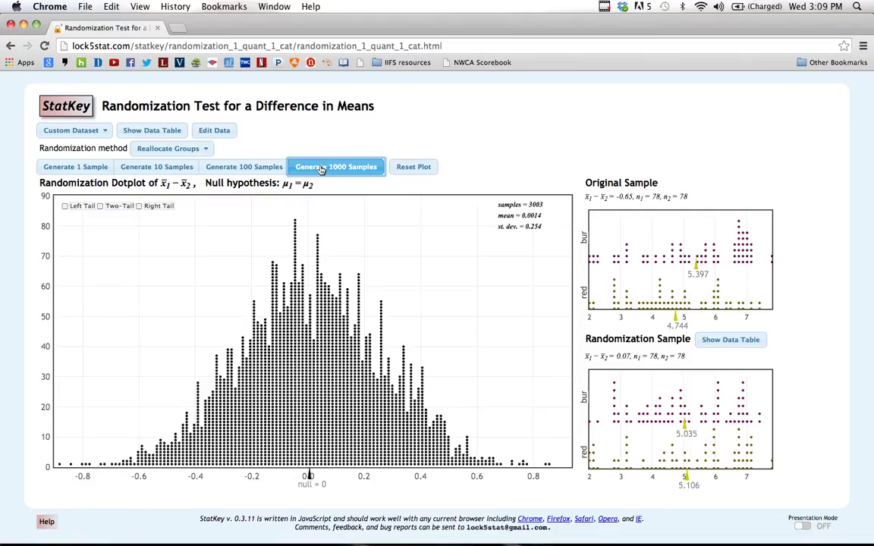
{"action": "left_click", "coordinate": [321, 170]}
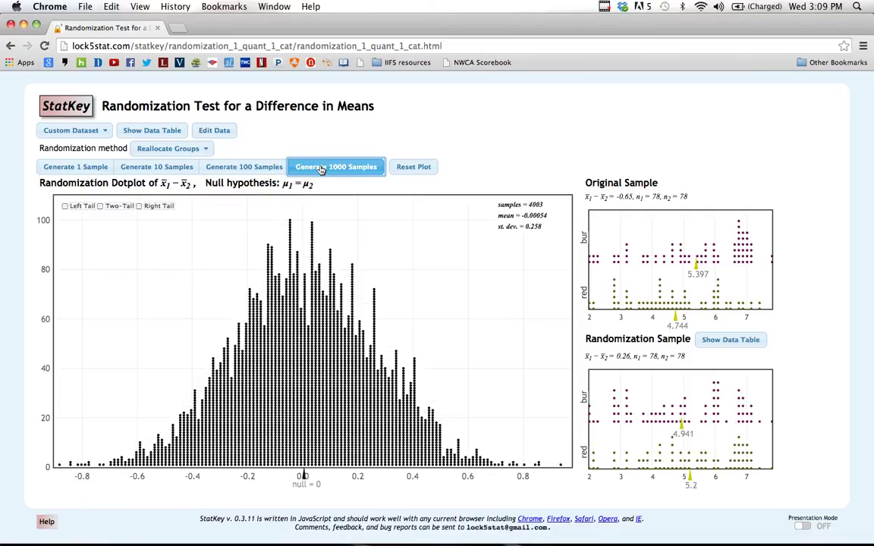
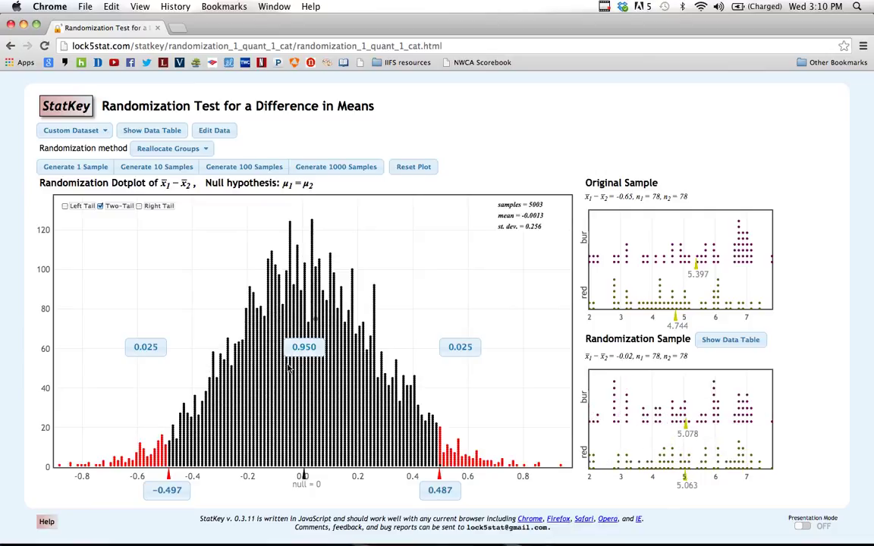
Step: Examine individual randomization samples behind dots near the centre and in the lower tail of the dotplot
{"action": "left_click", "coordinate": [309, 392]}
{"action": "left_click", "coordinate": [308, 392]}
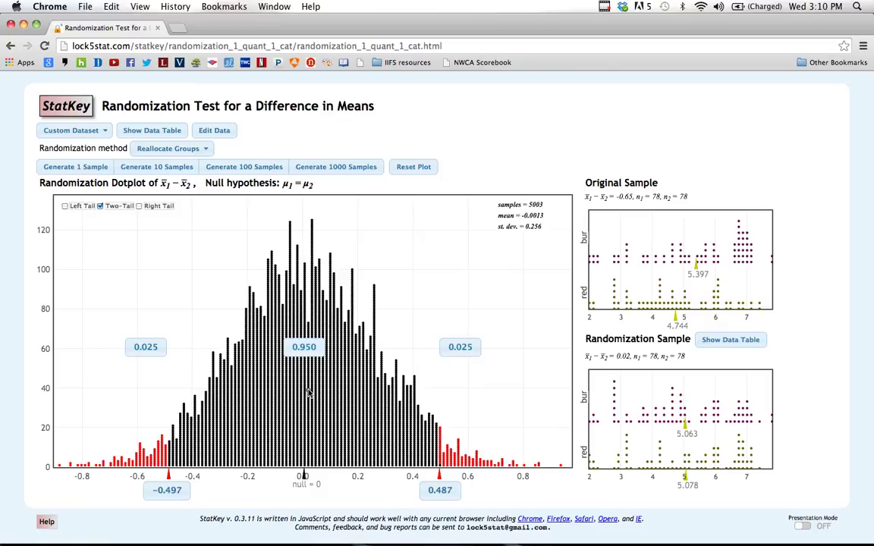
{"action": "left_click", "coordinate": [267, 414]}
{"action": "left_click", "coordinate": [241, 423]}
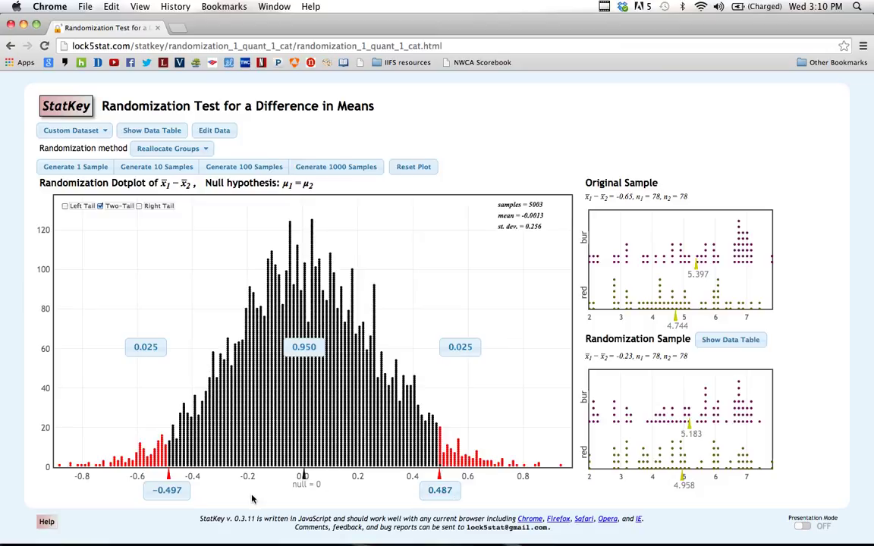
{"action": "left_click", "coordinate": [129, 475]}
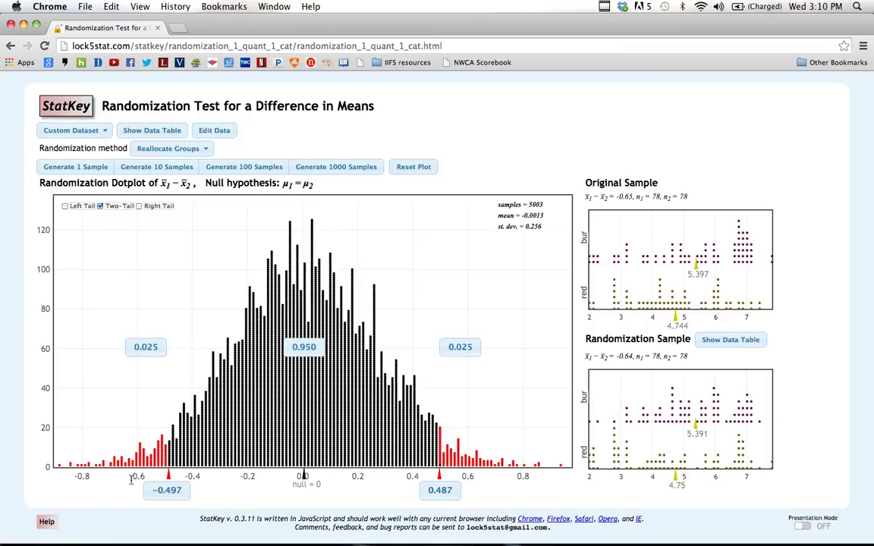
{"action": "left_click", "coordinate": [143, 476]}
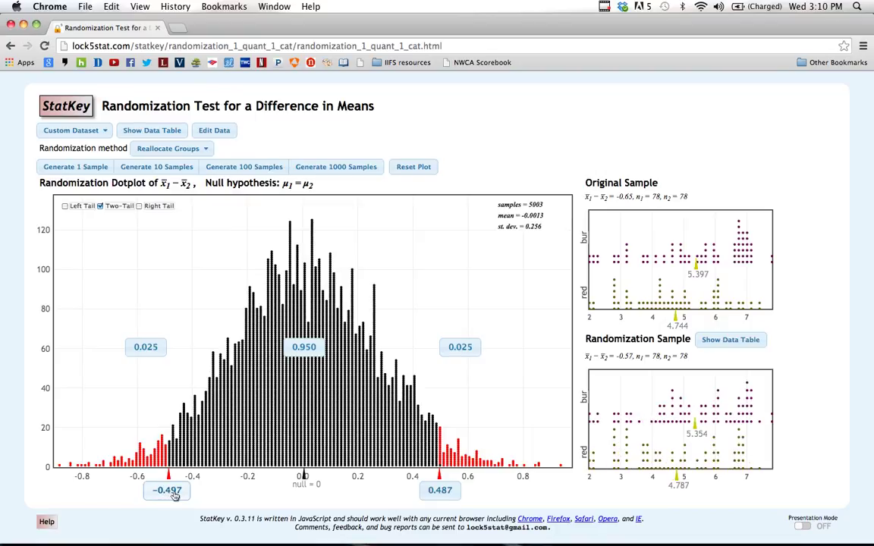
Step: Set the lower cutoff of the two-tailed test to -.65, matching the original sample's difference in means
{"action": "left_click", "coordinate": [173, 493]}
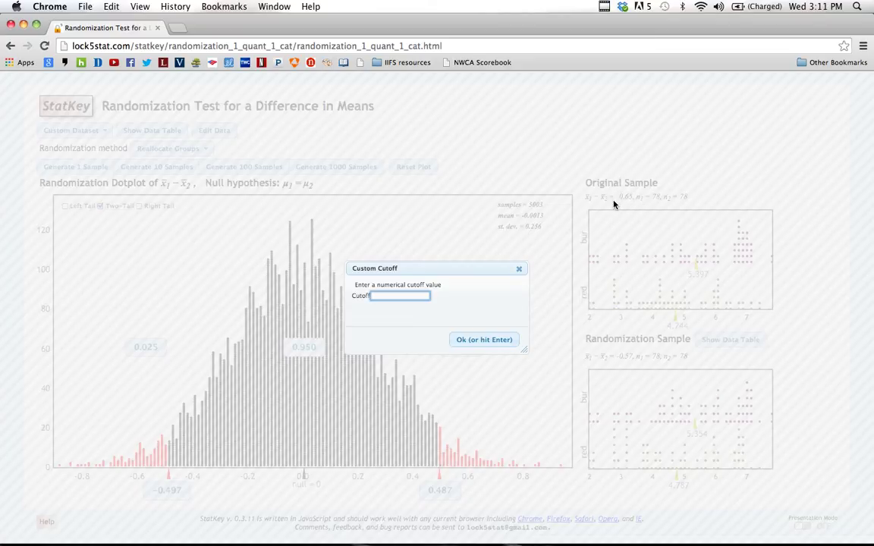
{"action": "type", "text": "-.65"}
{"action": "left_click", "coordinate": [468, 341]}
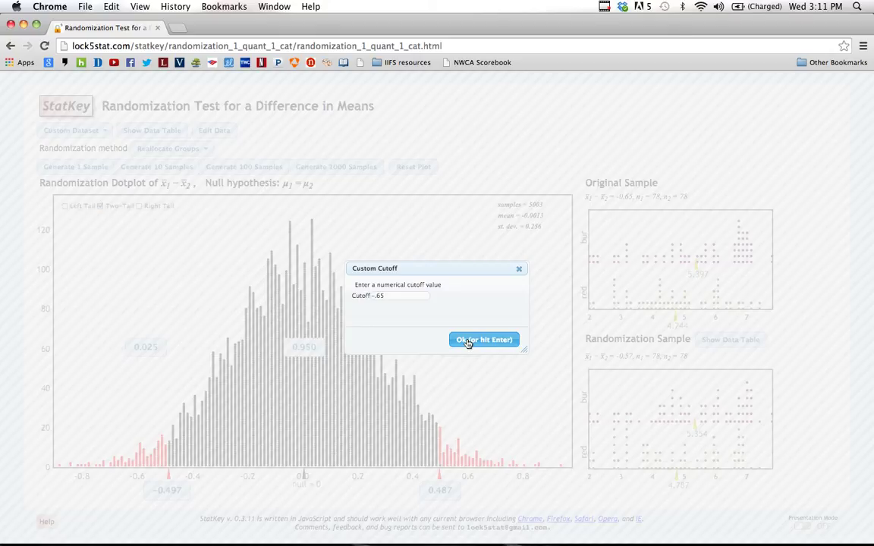
{"action": "left_click", "coordinate": [468, 342]}
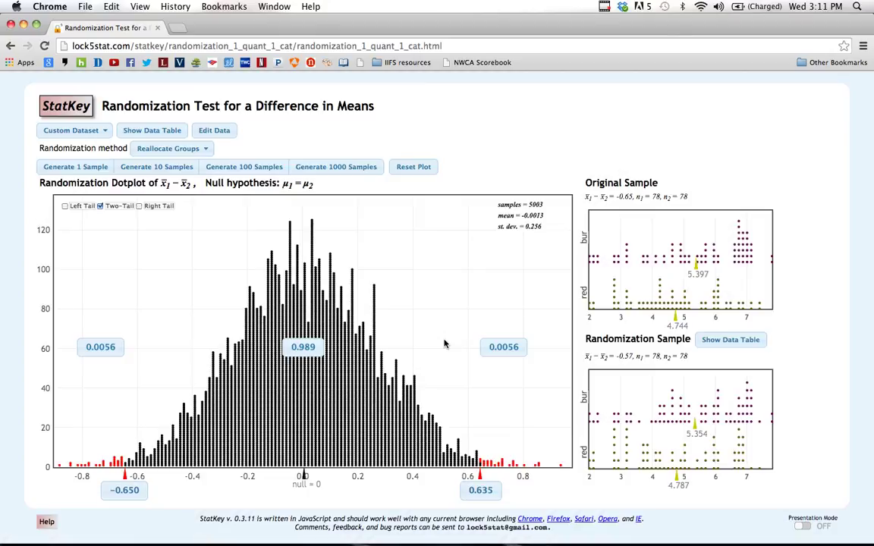
Step: Compare randomization samples behind the dots at and beyond the -0.650 cutoff in the lower tail with the original sample's difference in means
{"action": "left_click", "coordinate": [91, 474]}
{"action": "left_click", "coordinate": [102, 462]}
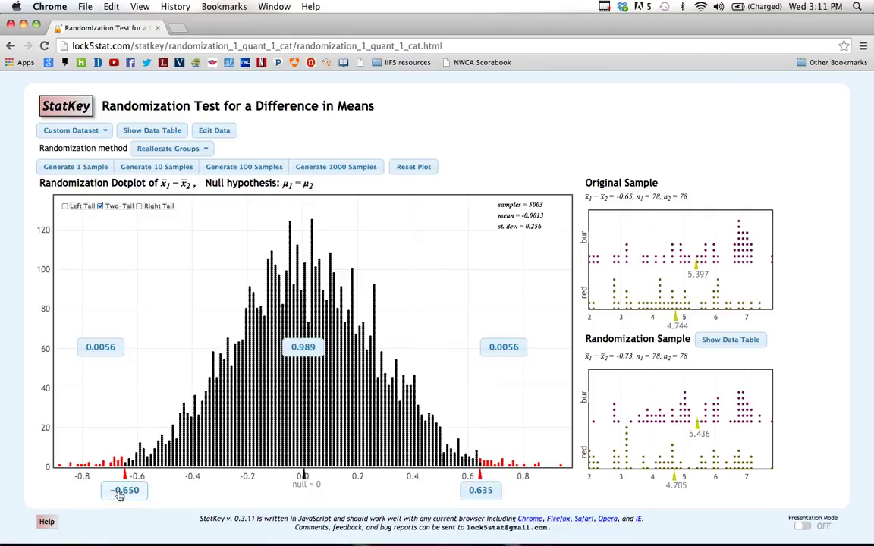
{"action": "left_click", "coordinate": [125, 459]}
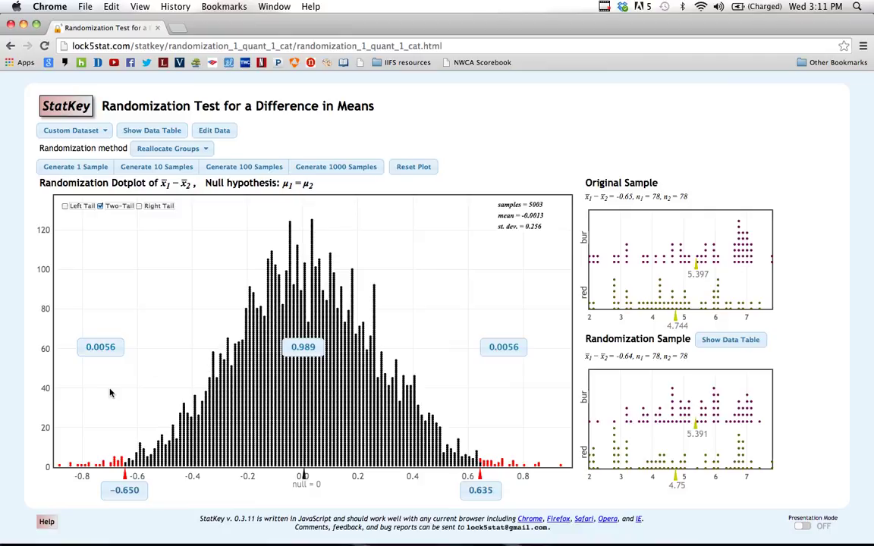
{"action": "left_click", "coordinate": [133, 472]}
{"action": "left_click", "coordinate": [60, 463]}
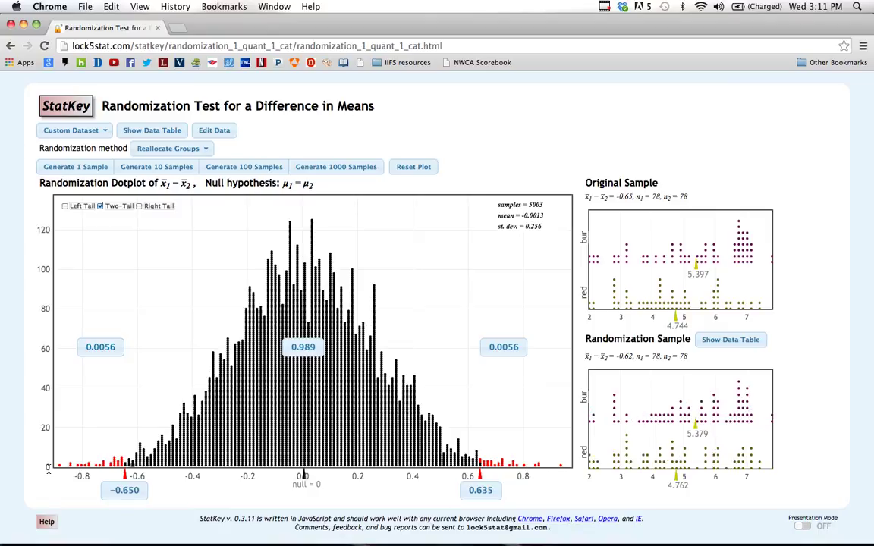
{"action": "left_click", "coordinate": [109, 465]}
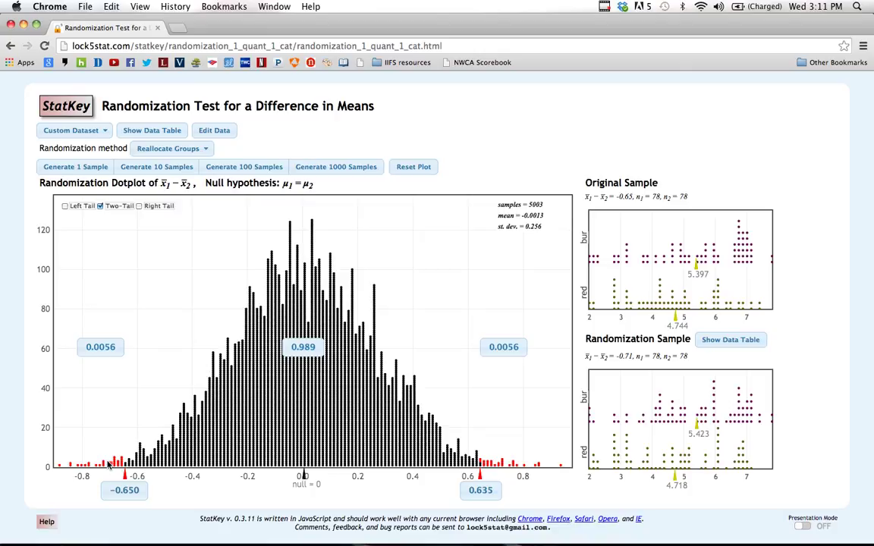
{"action": "left_click", "coordinate": [122, 455]}
{"action": "left_click", "coordinate": [122, 445]}
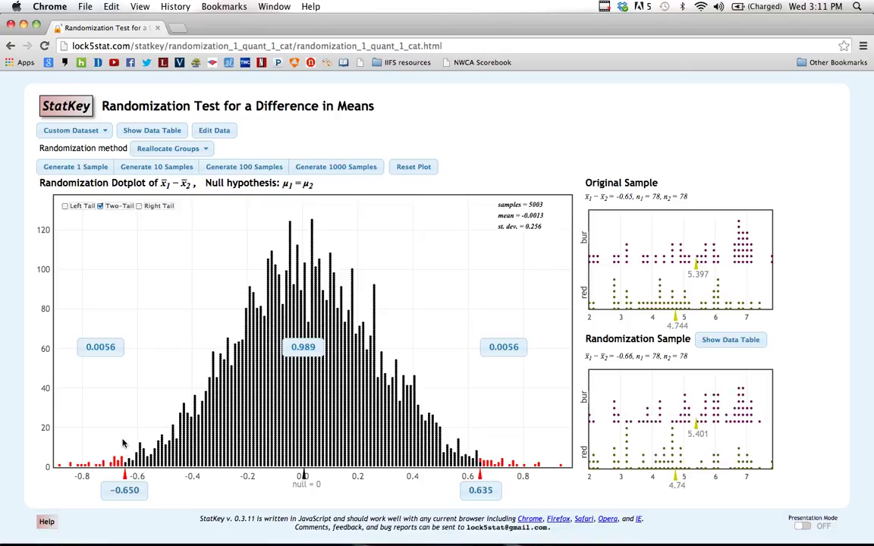
{"action": "left_click", "coordinate": [325, 447]}
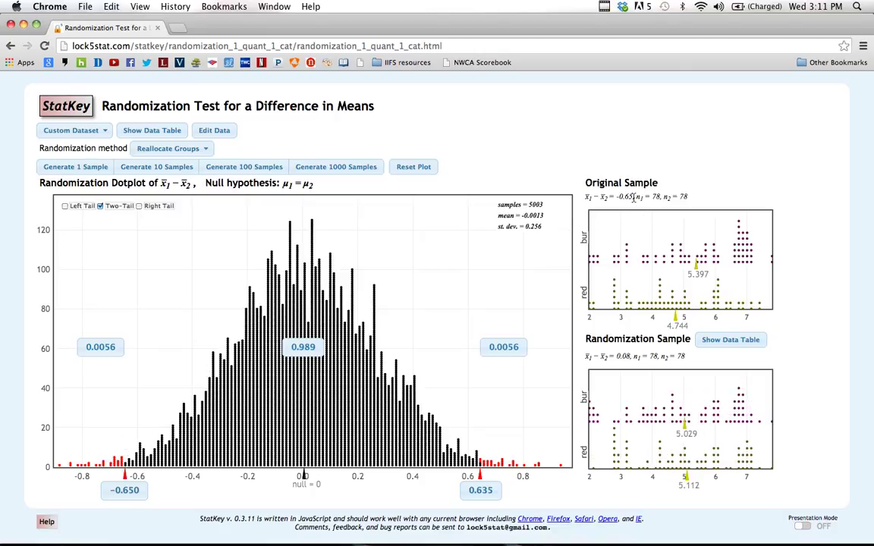